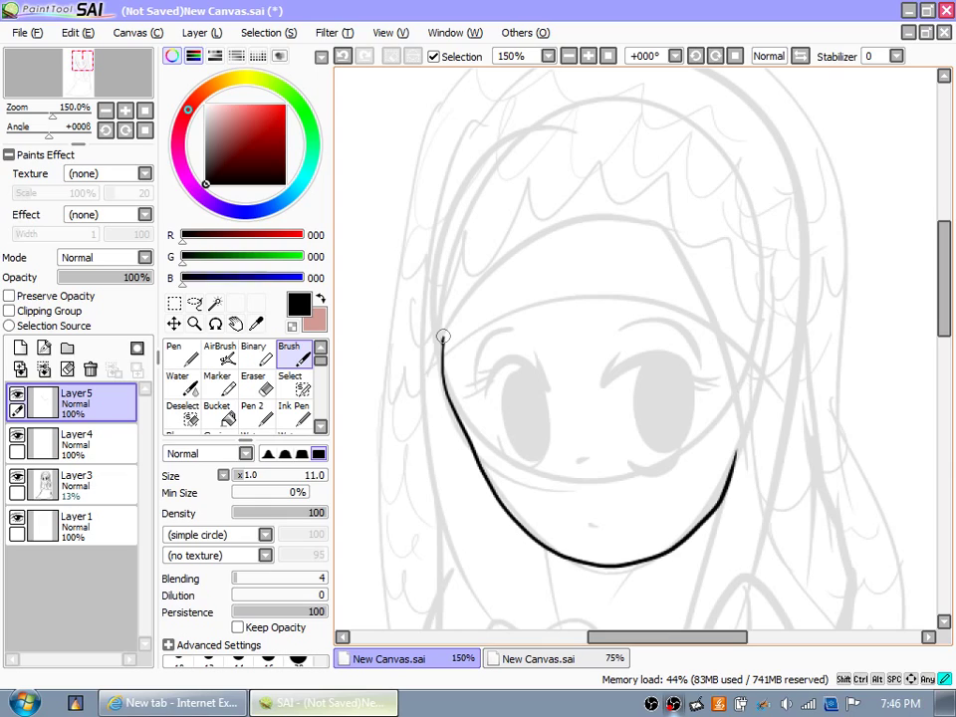
# Step: Ink the face outline over the sketch with the Brush, move the left cheek line inward, and erase the old outer cheek line
pyautogui.moveTo(442, 337)
pyautogui.mouseDown()
pyautogui.moveTo(734, 448)
pyautogui.moveTo(712, 508)
pyautogui.mouseUp()
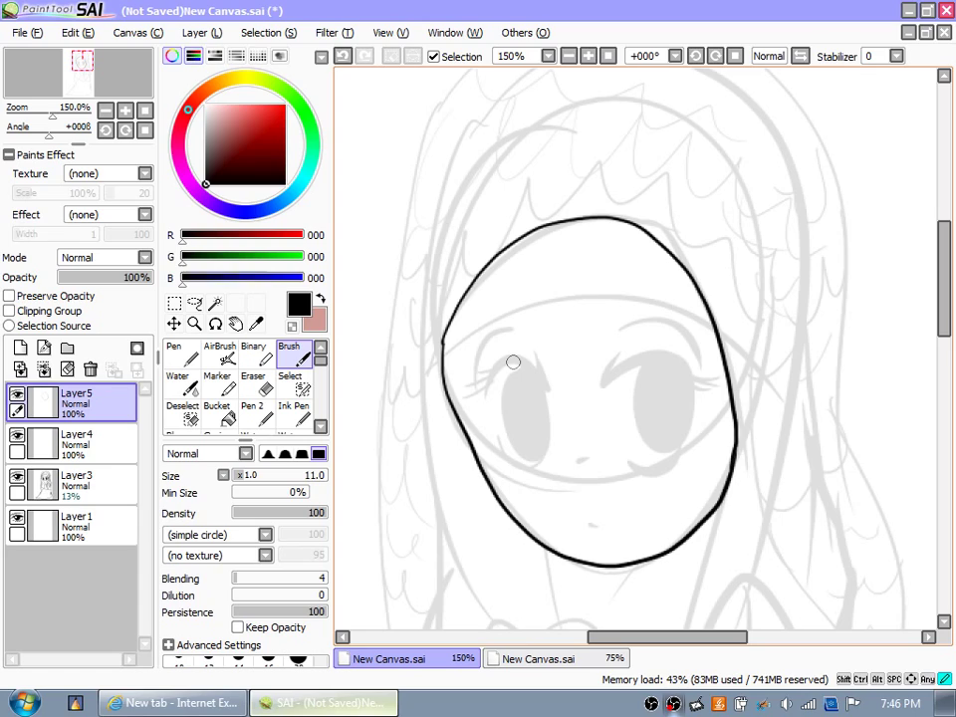
pyautogui.moveTo(455, 316); pyautogui.dragTo(477, 453)
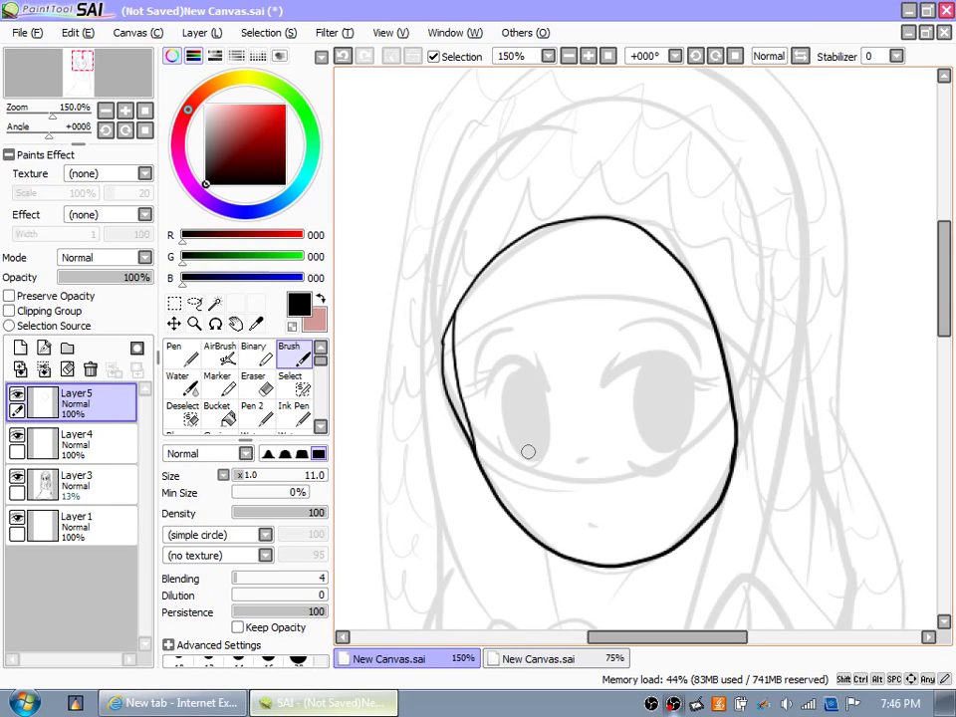
pyautogui.hotkey('ctrl', 'z')
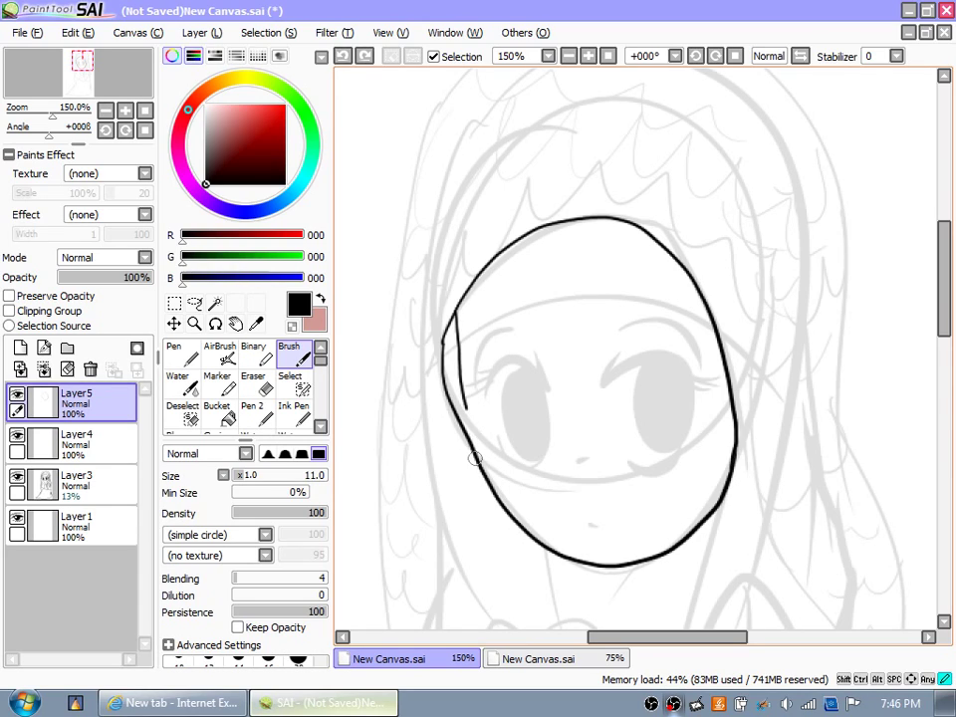
pyautogui.hotkey('ctrl', 'y')
pyautogui.press('e')
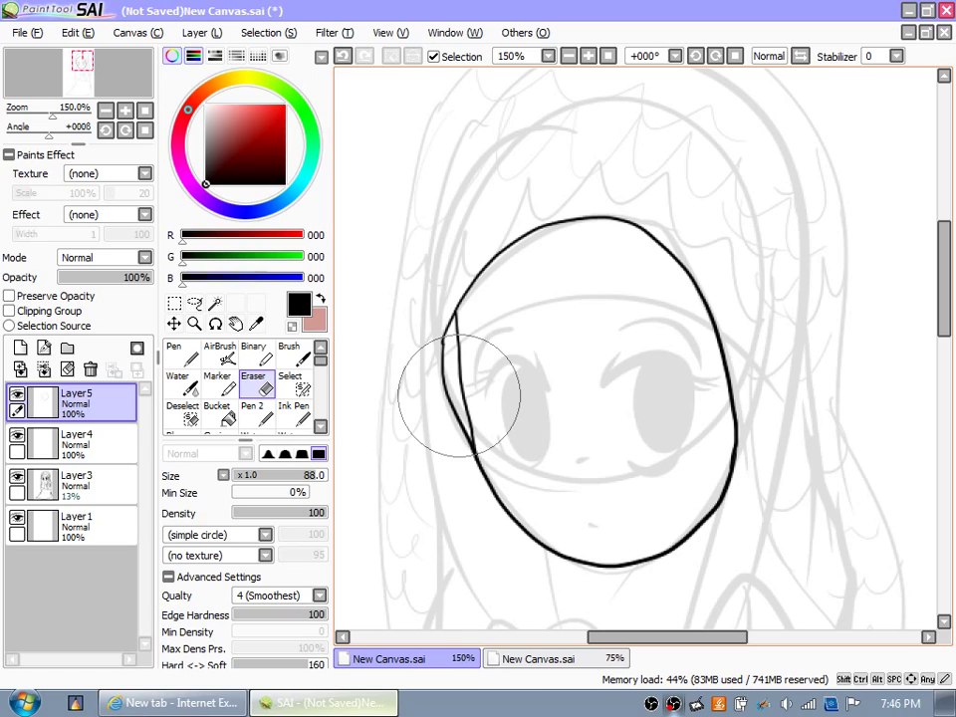
pyautogui.moveTo(459, 394)
pyautogui.mouseDown()
pyautogui.moveTo(462, 440)
pyautogui.moveTo(445, 334)
pyautogui.mouseUp()
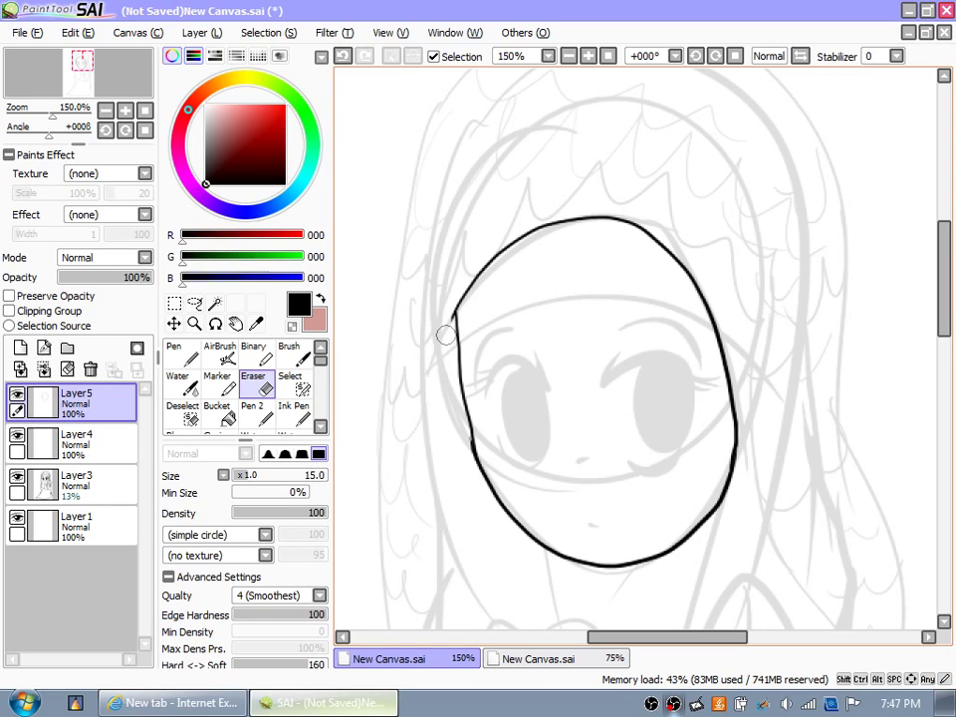
# Step: Smooth the left cheek contour and ink the curved headband line across the forehead
pyautogui.press('b')
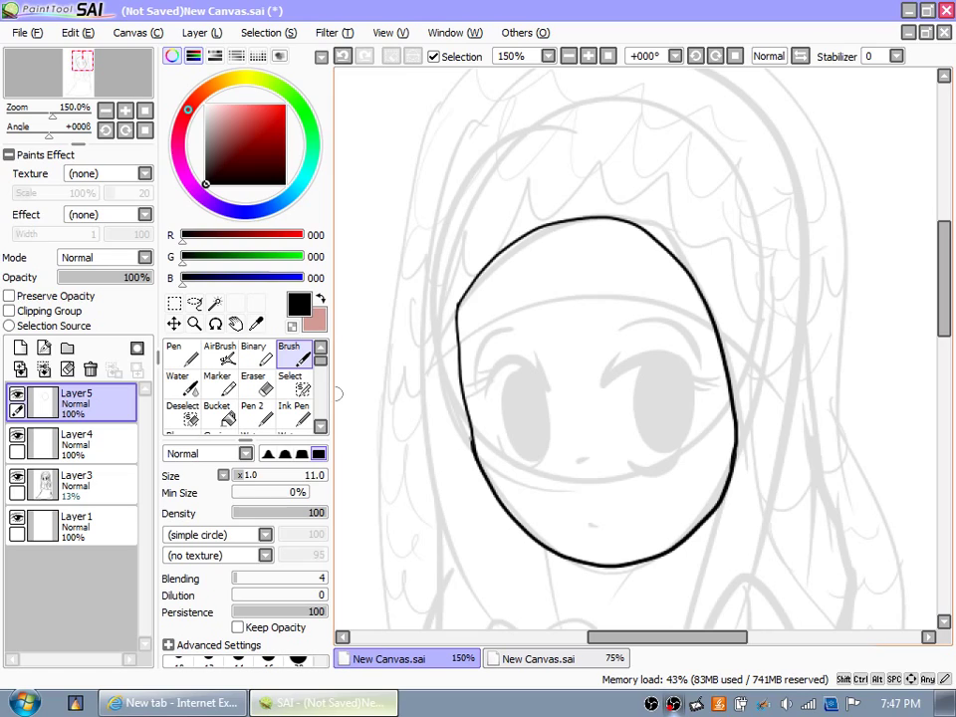
pyautogui.press('e')
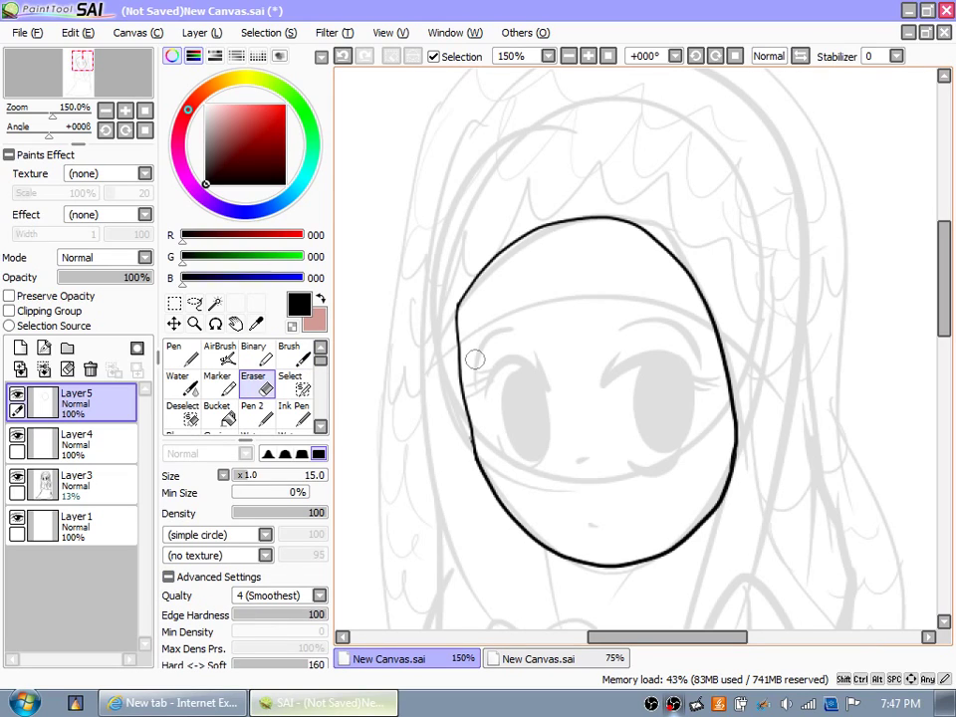
pyautogui.press('b')
pyautogui.moveTo(474, 358)
pyautogui.mouseDown()
pyautogui.moveTo(458, 299)
pyautogui.moveTo(477, 460)
pyautogui.mouseUp()
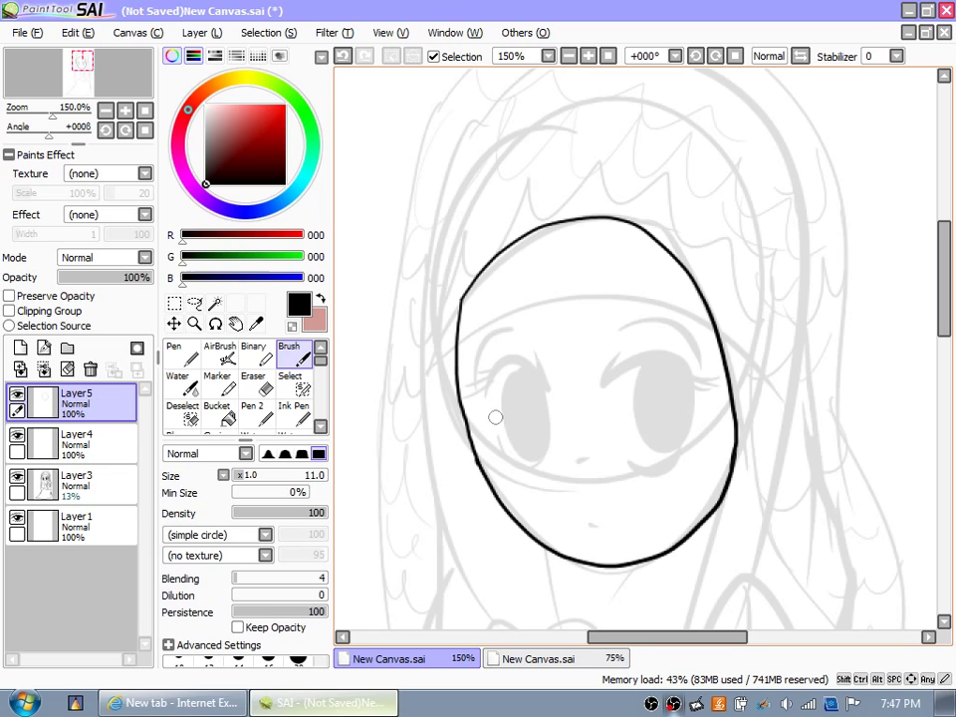
pyautogui.moveTo(457, 345); pyautogui.dragTo(725, 360)
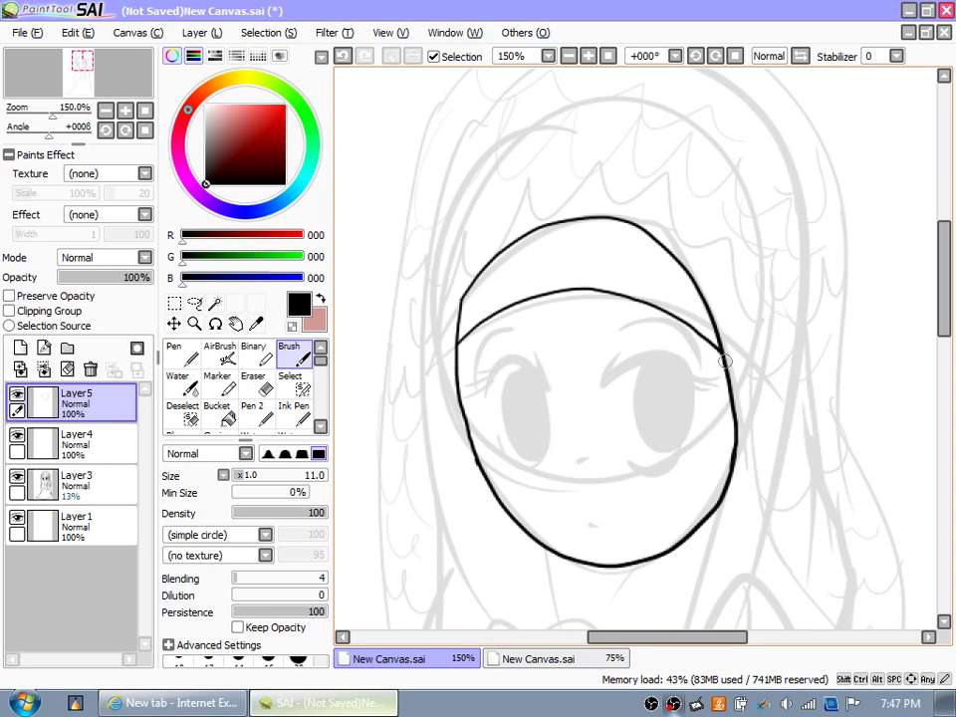
pyautogui.moveTo(420, 343)
pyautogui.mouseDown()
pyautogui.moveTo(757, 194)
pyautogui.moveTo(787, 394)
pyautogui.moveTo(774, 500)
pyautogui.mouseUp()
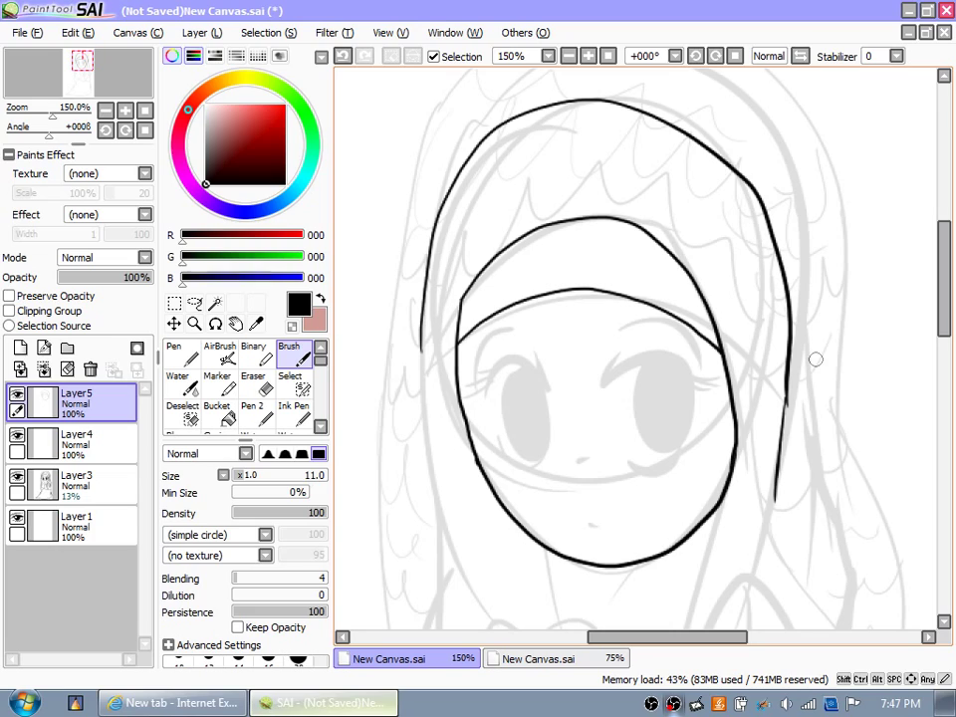
pyautogui.hotkey('ctrl', 'z')
pyautogui.hotkey('ctrl', 'z')
# Step: Ink the headscarf's outer contour over the head and continue its right edge down past the shoulder
pyautogui.scroll(1, 426, 397)
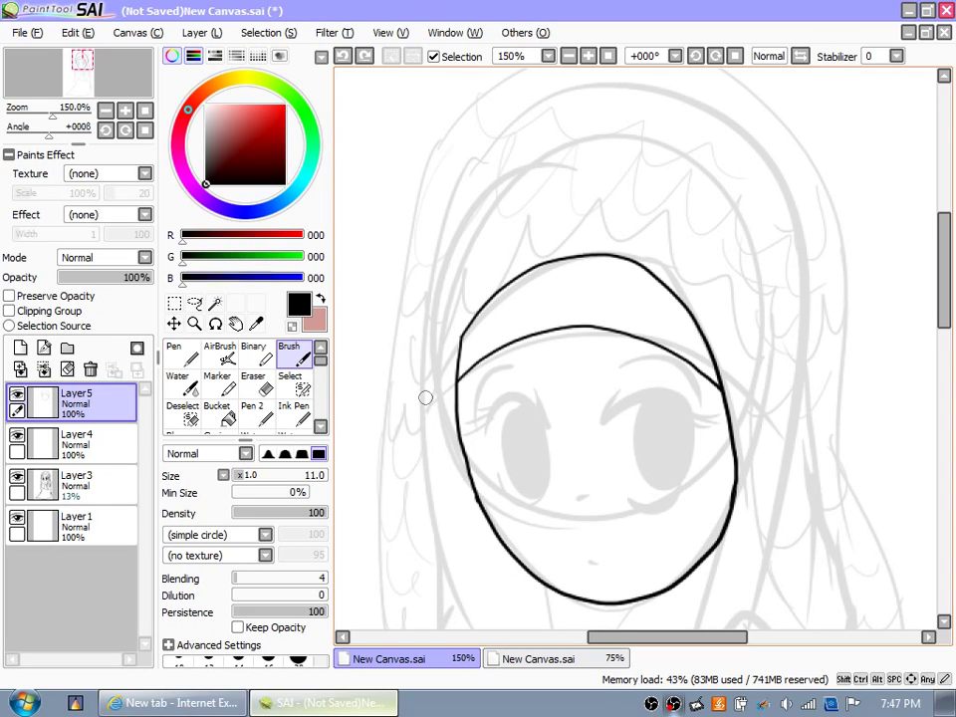
pyautogui.moveTo(420, 368)
pyautogui.mouseDown()
pyautogui.moveTo(441, 250)
pyautogui.moveTo(770, 583)
pyautogui.mouseUp()
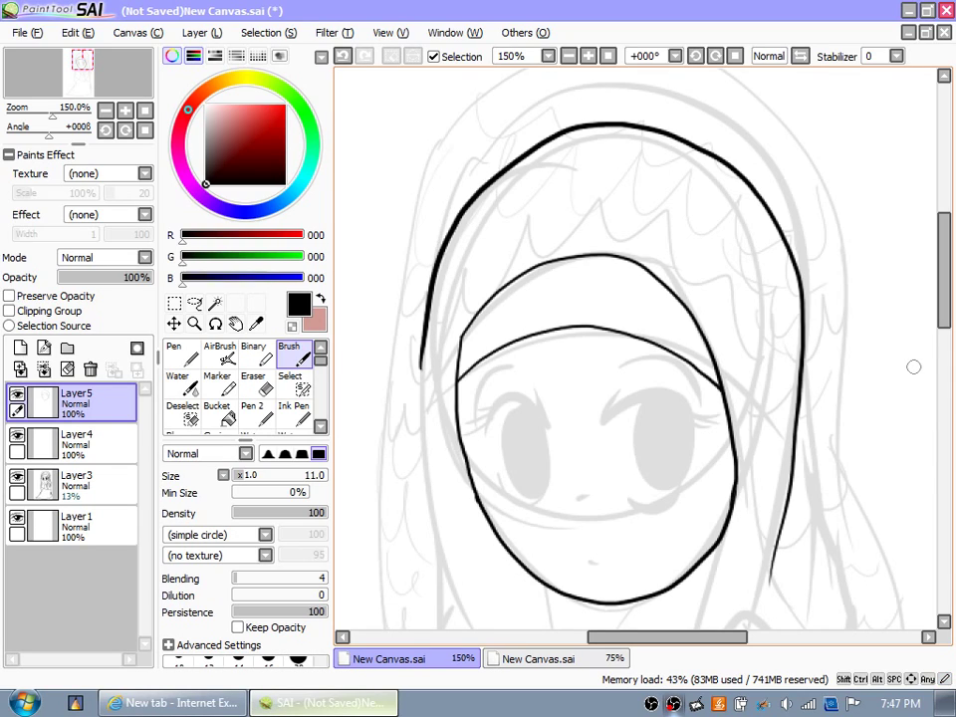
pyautogui.scroll(-5, 798, 134)
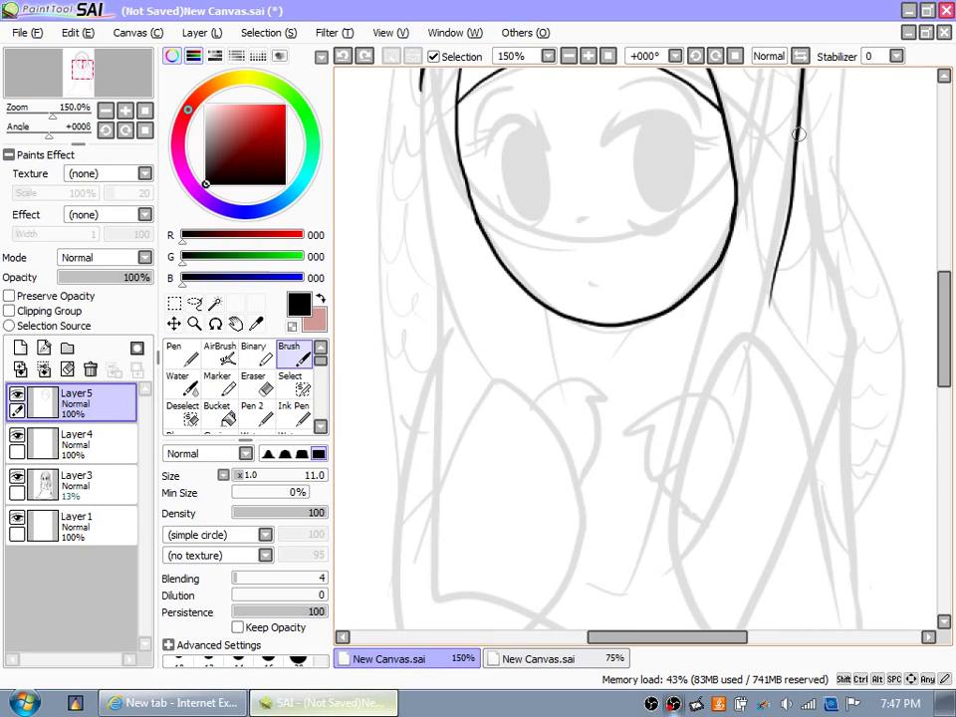
pyautogui.moveTo(798, 136)
pyautogui.mouseDown()
pyautogui.moveTo(823, 237)
pyautogui.moveTo(804, 478)
pyautogui.mouseUp()
pyautogui.scroll(2, 423, 166)
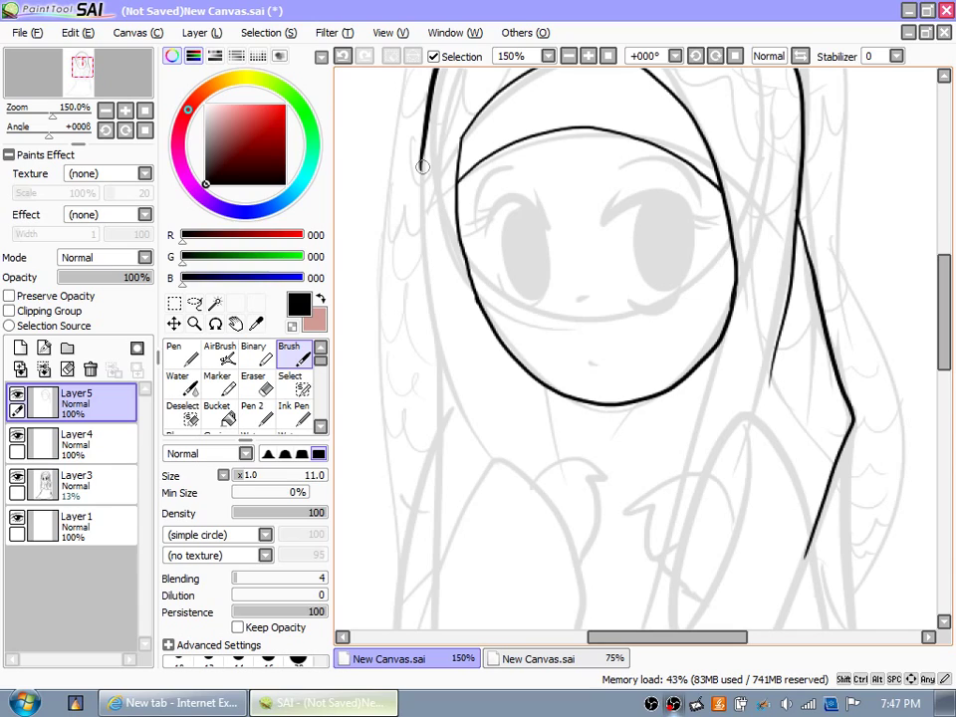
pyautogui.moveTo(422, 167); pyautogui.dragTo(483, 436)
pyautogui.scroll(-5, 458, 150)
pyautogui.press('e')
pyautogui.scroll(7, 583, 432)
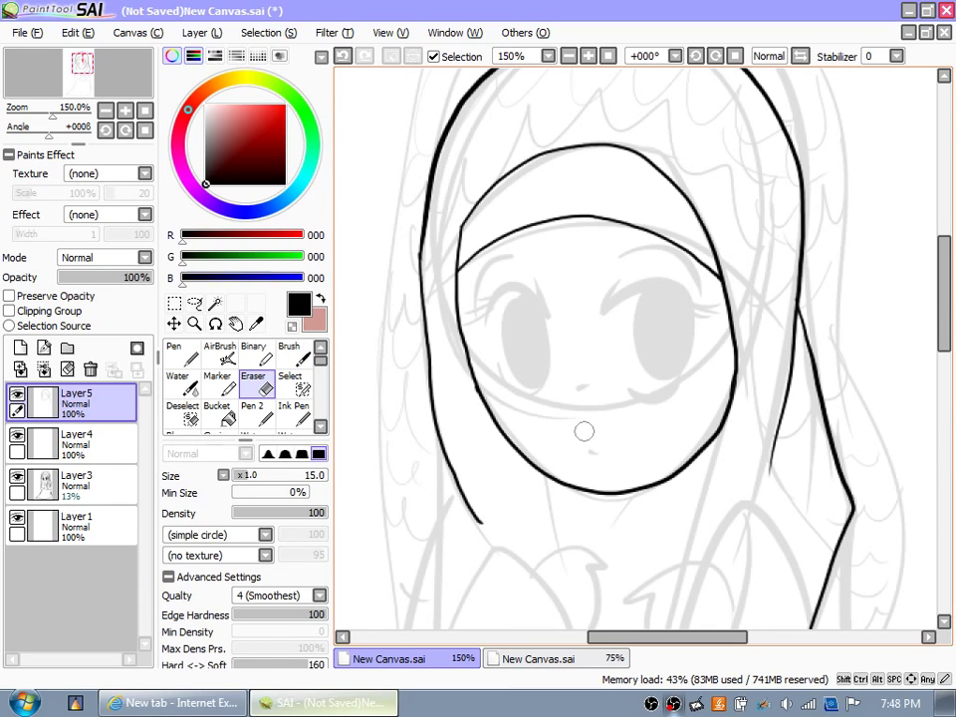
pyautogui.press('b')
pyautogui.hotkey('ctrl', 'z')
pyautogui.moveTo(419, 295); pyautogui.dragTo(492, 542)
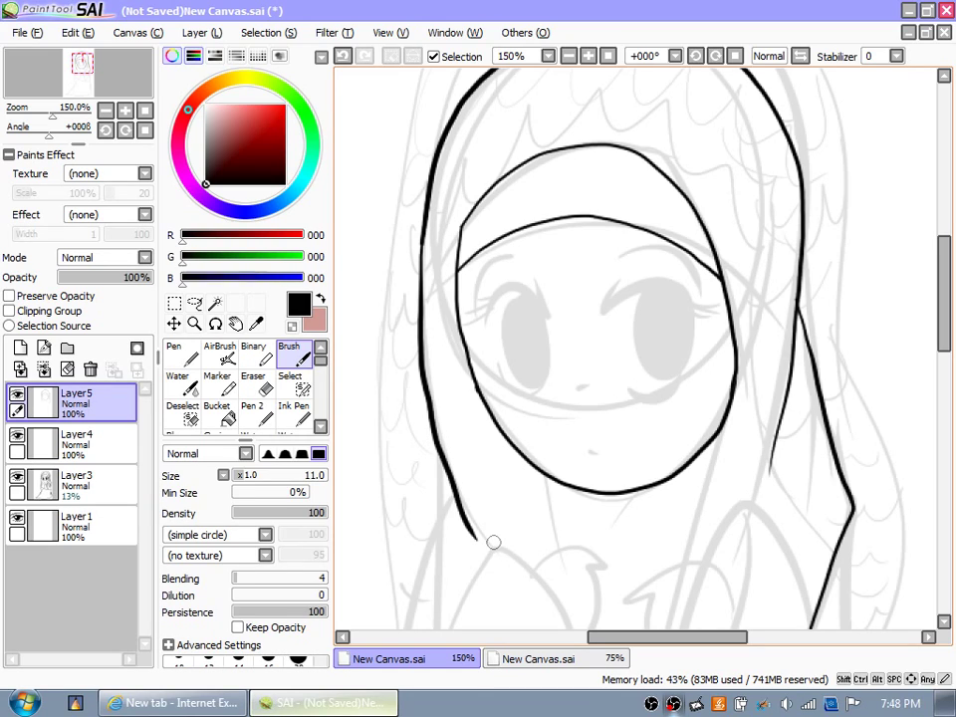
pyautogui.hotkey('ctrl', 'z')
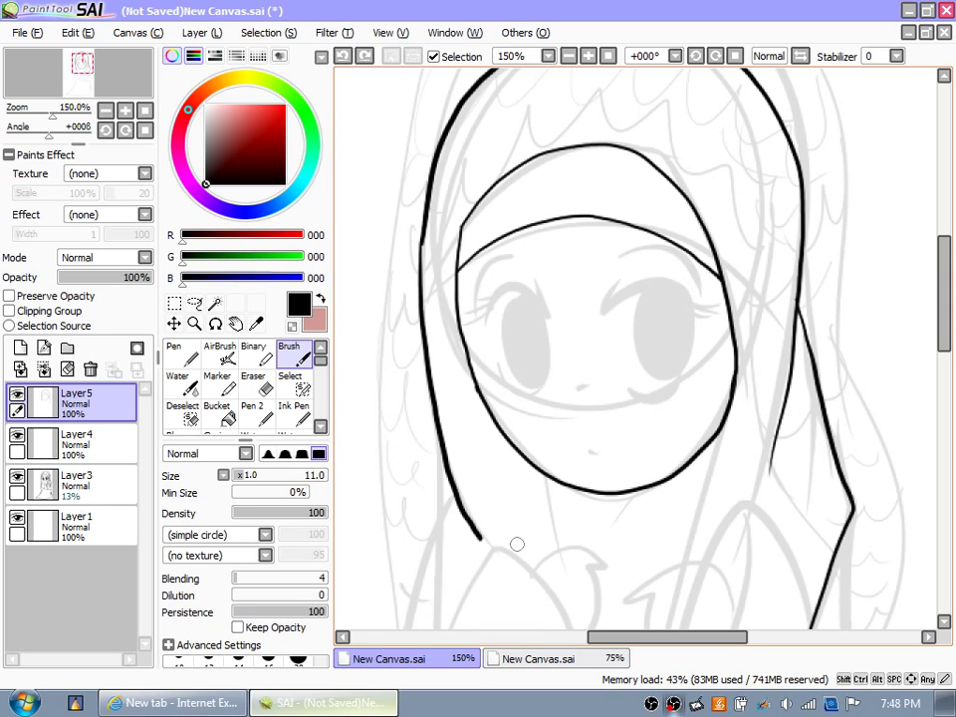
pyautogui.hotkey('ctrl', 'z')
pyautogui.scroll(-3, 697, 418)
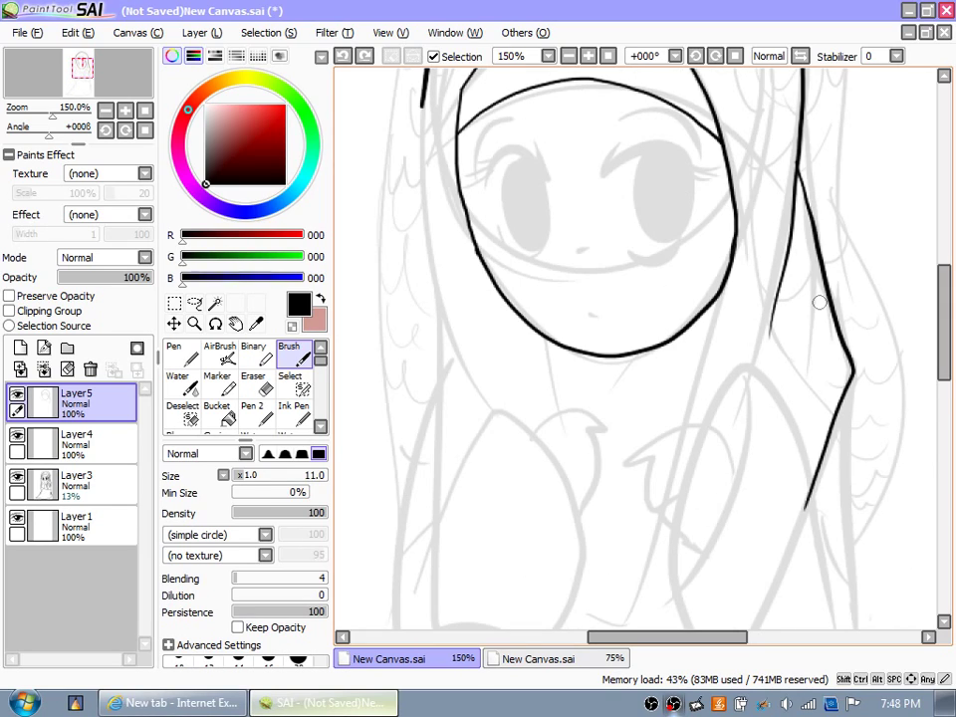
pyautogui.moveTo(423, 99); pyautogui.dragTo(431, 210)
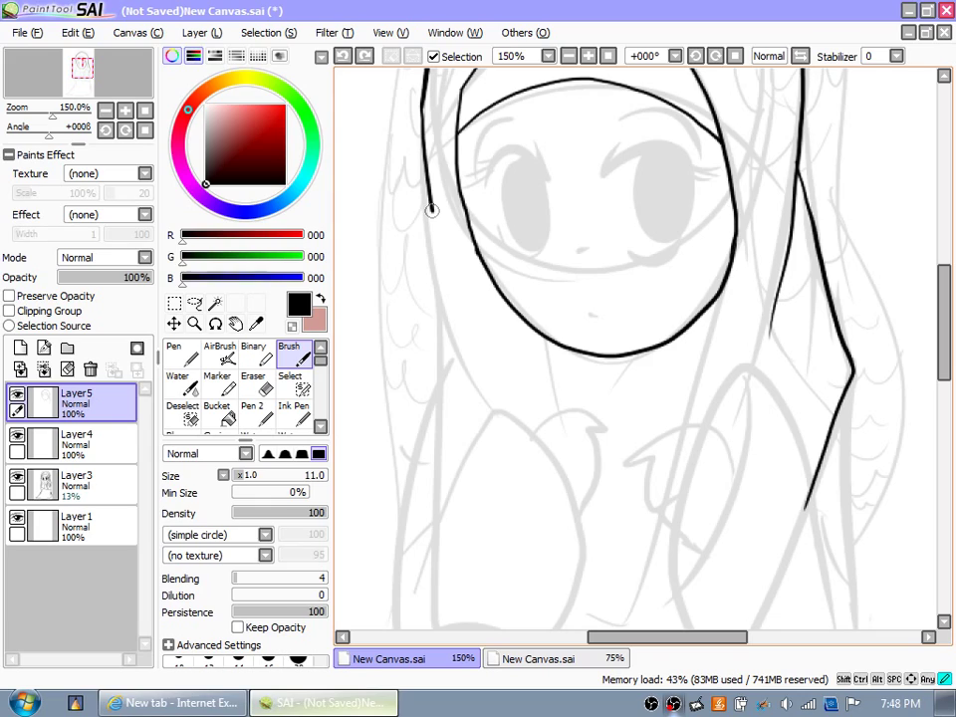
pyautogui.hotkey('ctrl', 'z')
# Step: Ink the headscarf's left edge and bottom hem, plus the fold lines hanging below the chin
pyautogui.moveTo(421, 104)
pyautogui.mouseDown()
pyautogui.moveTo(427, 199)
pyautogui.moveTo(464, 368)
pyautogui.mouseUp()
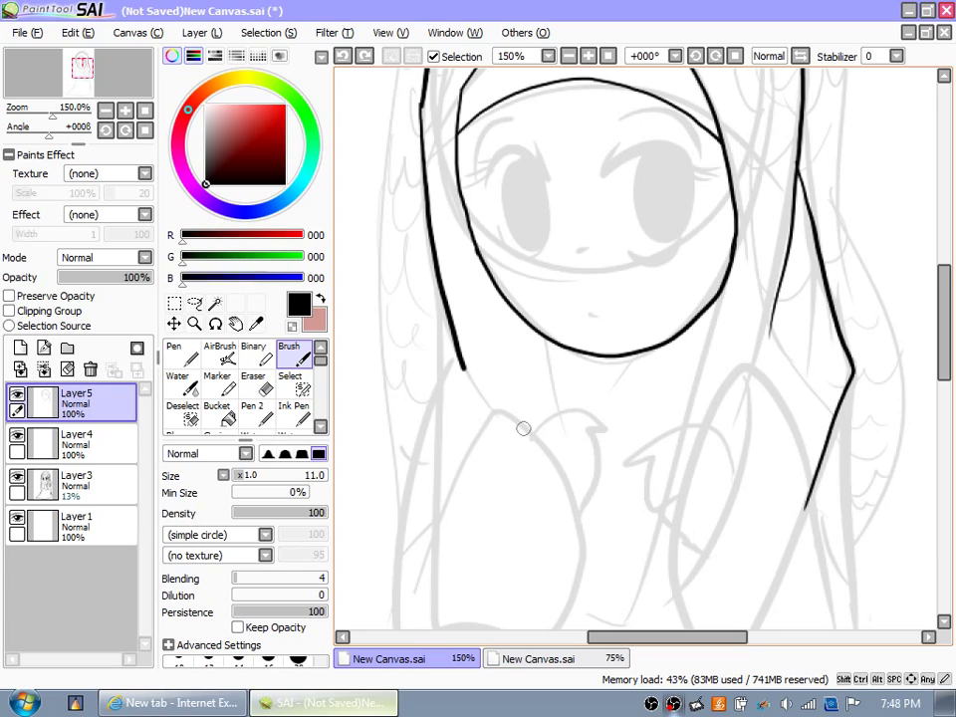
pyautogui.moveTo(464, 368); pyautogui.dragTo(495, 419)
pyautogui.scroll(-3, 697, 388)
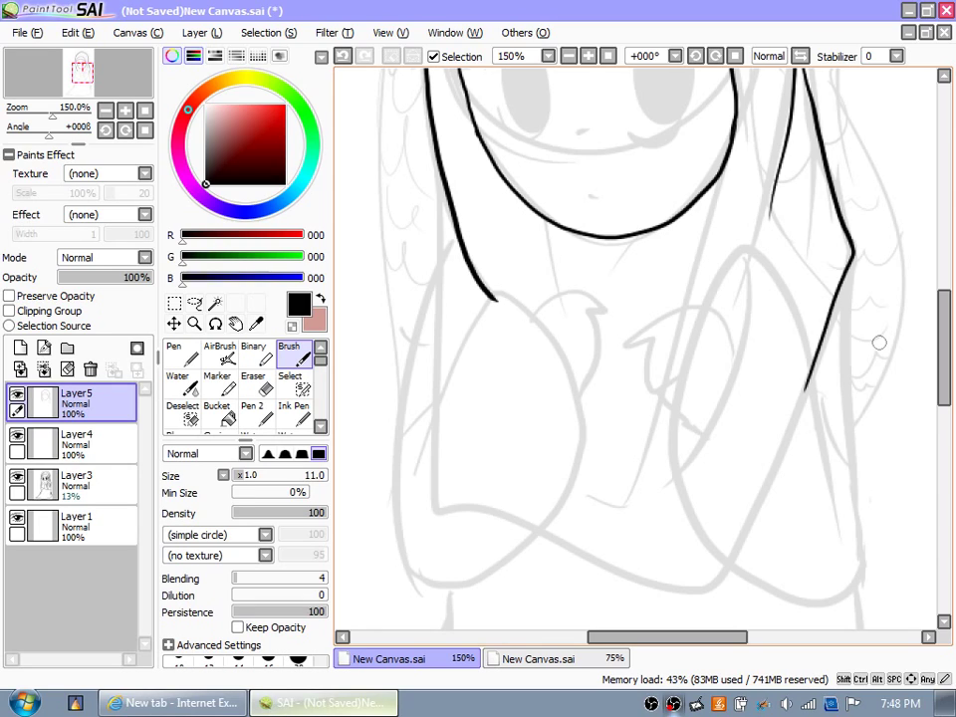
pyautogui.moveTo(807, 383); pyautogui.dragTo(438, 184)
pyautogui.moveTo(717, 180); pyautogui.dragTo(622, 492)
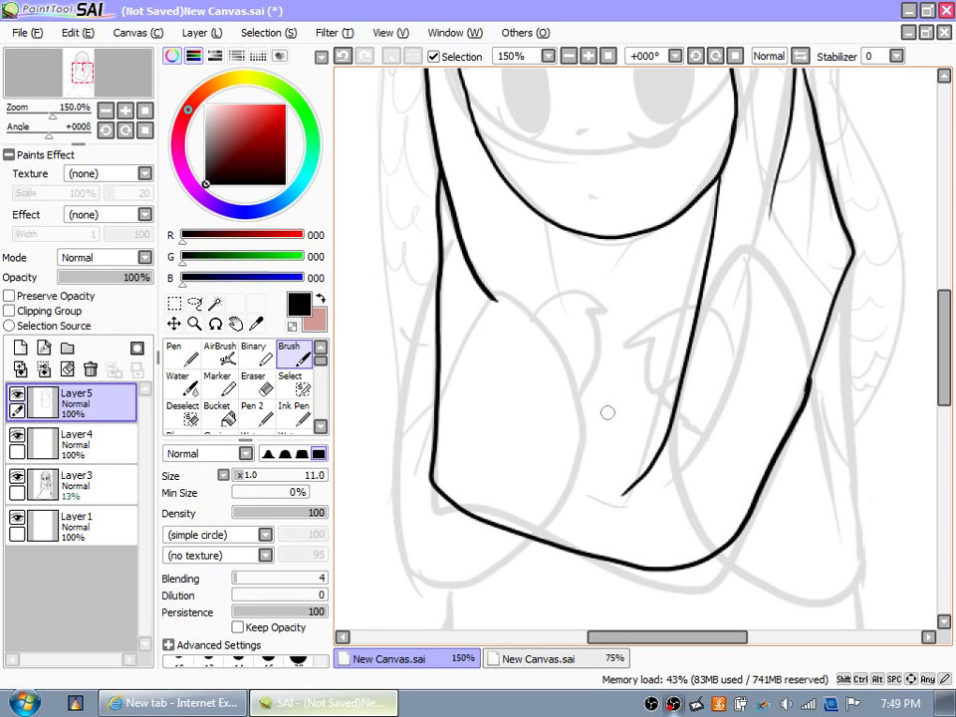
pyautogui.moveTo(544, 217); pyautogui.dragTo(569, 289)
# Step: Ink the eyes with solid black pupils, lids and lashes, and add the small nose and mouth
pyautogui.scroll(5, 651, 308)
pyautogui.moveTo(608, 327)
pyautogui.mouseDown()
pyautogui.moveTo(596, 344)
pyautogui.moveTo(711, 373)
pyautogui.mouseUp()
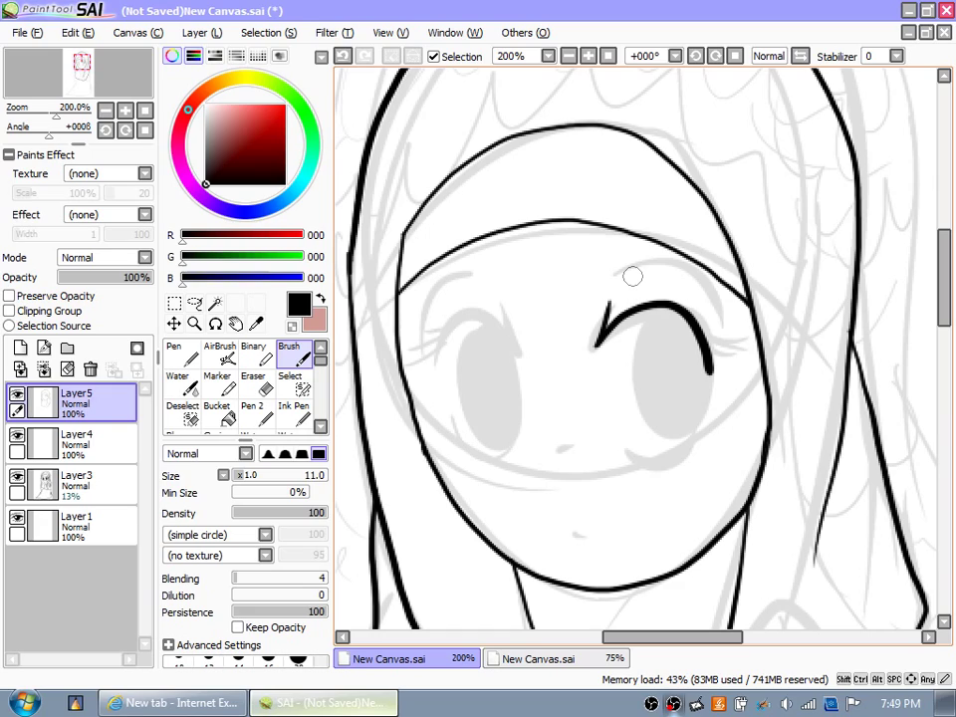
pyautogui.moveTo(621, 275); pyautogui.dragTo(712, 332)
pyautogui.moveTo(433, 363); pyautogui.dragTo(512, 339)
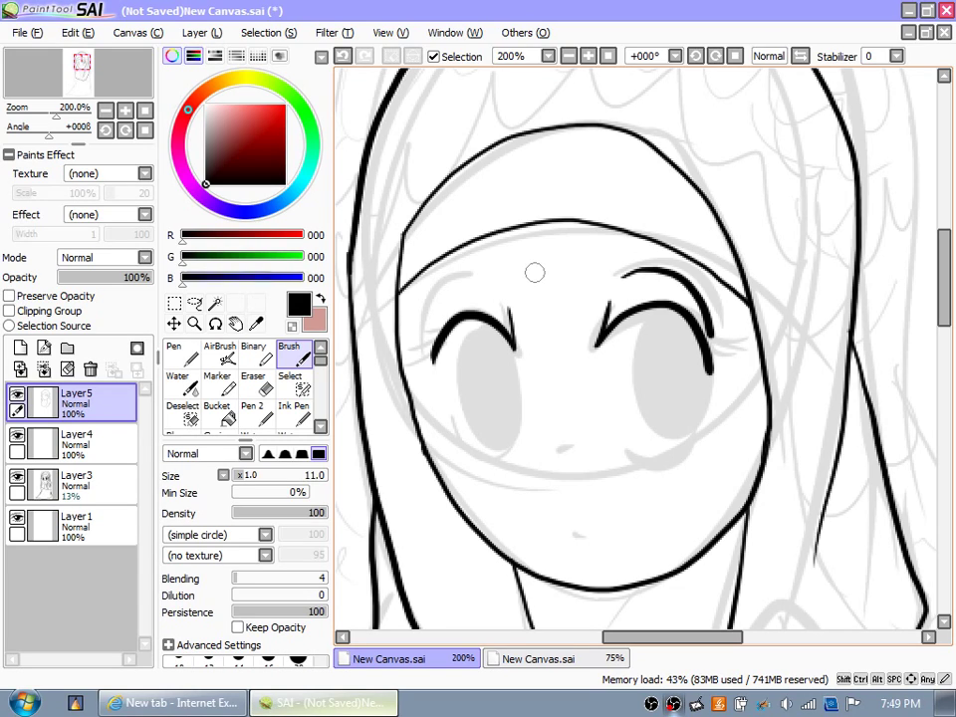
pyautogui.moveTo(535, 272); pyautogui.dragTo(742, 372)
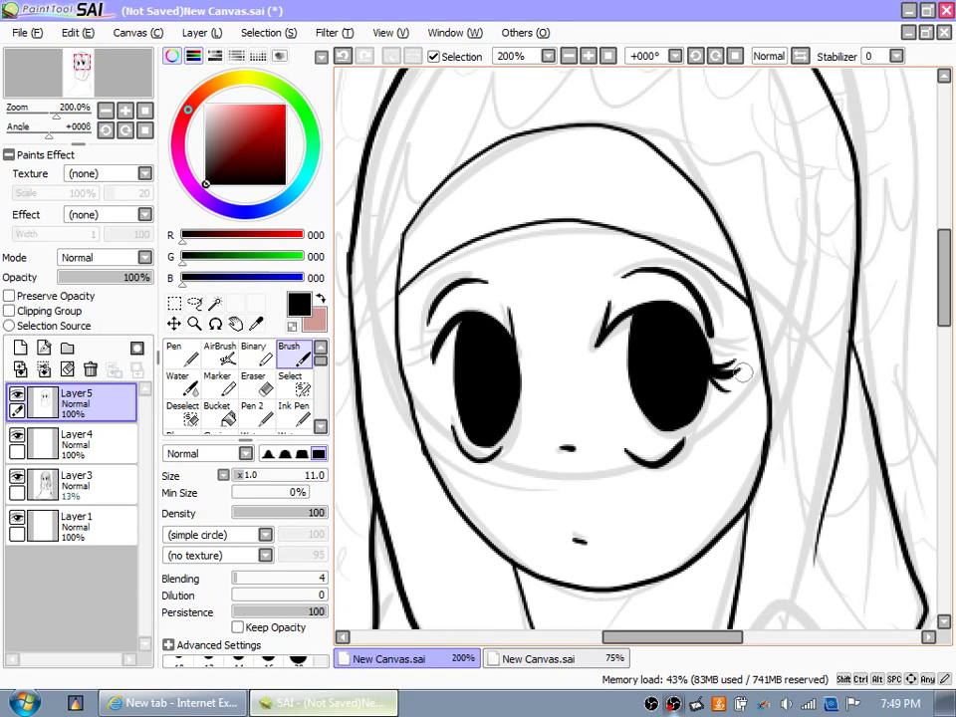
# Step: Add a new layer for the sleeves and hands, and erase the headscarf lines crossing the sleeves on Layer5
pyautogui.press('-')
pyautogui.press('+')
pyautogui.hotkey('ctrl', 'shift', 'n')
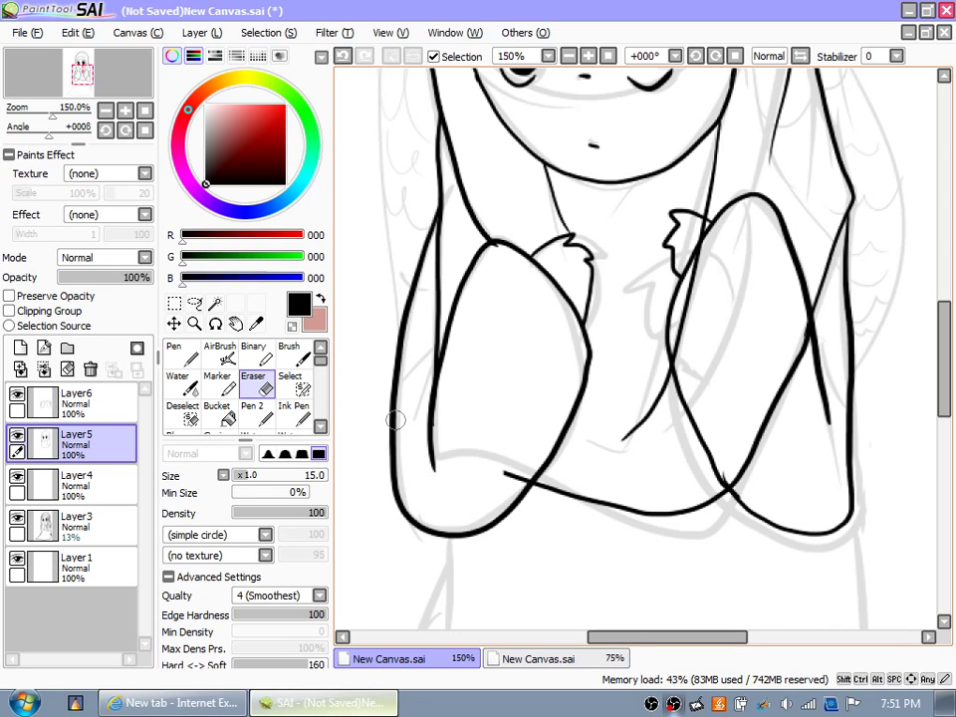
pyautogui.moveTo(506, 473); pyautogui.dragTo(537, 486)
pyautogui.moveTo(808, 323); pyautogui.dragTo(731, 486)
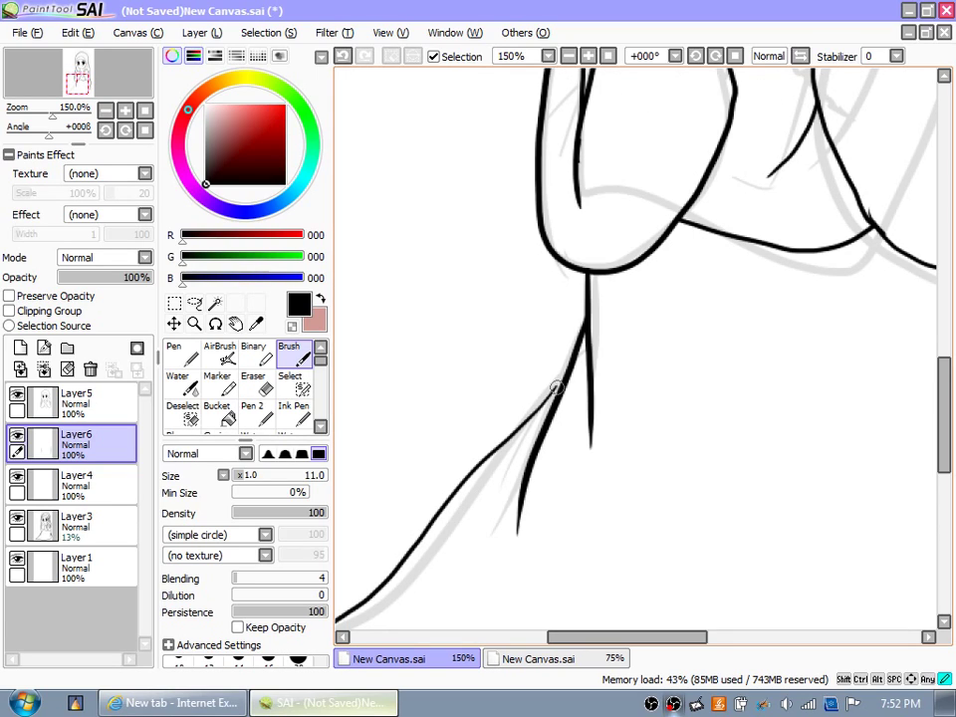
# Step: Select the headscarf area beside the face on Layer6 with the Magic Wand
pyautogui.scroll(-1, 556, 388)
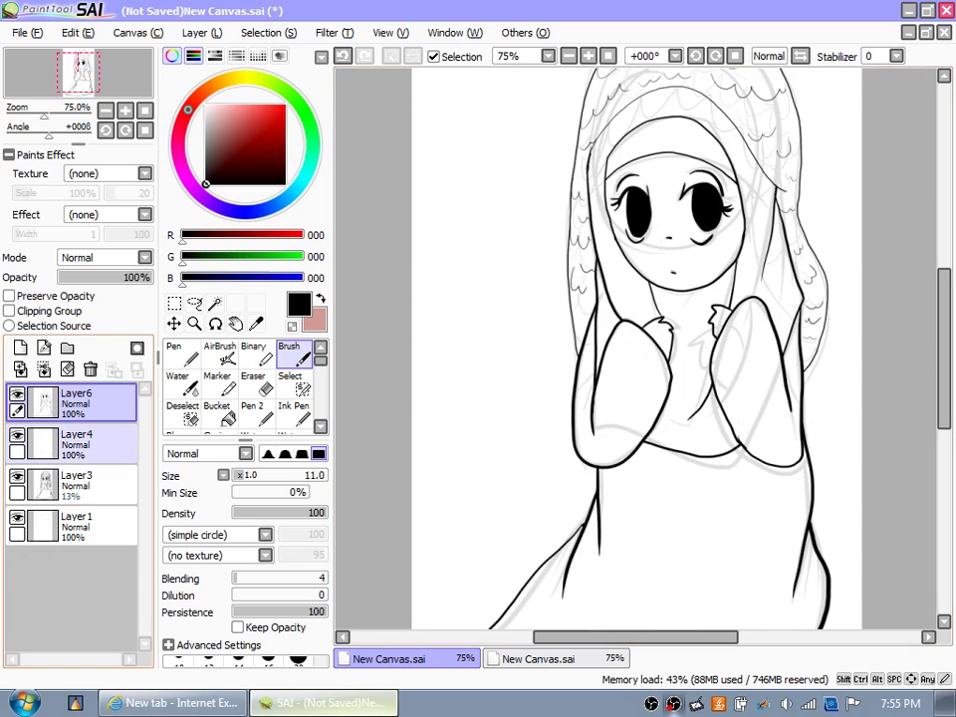
pyautogui.press('w')
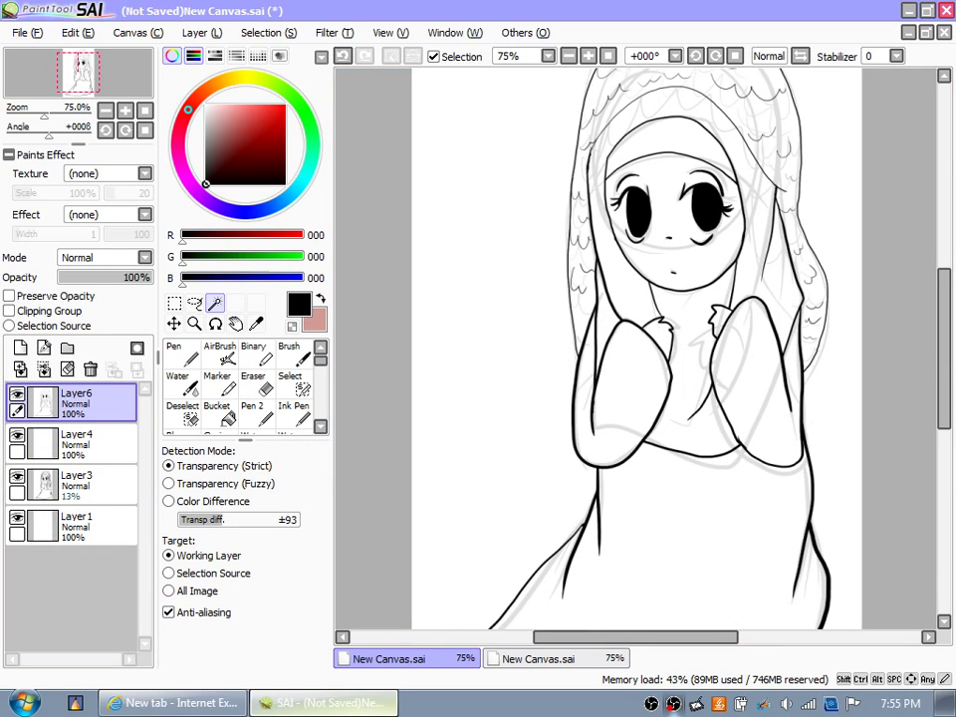
pyautogui.click(602, 249)
pyautogui.hscroll(2, 637, 348)
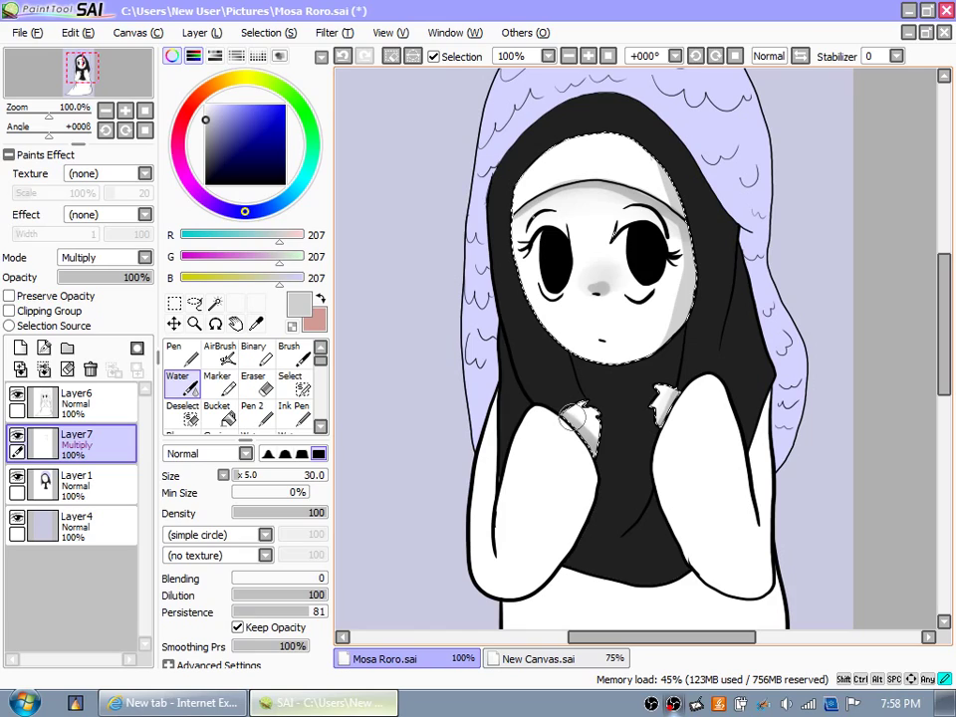
# Step: Shade the hands, forehead and sleeves in light grey (207, 207, 207) on the Multiply layer with the Water and AirBrush tools
pyautogui.moveTo(574, 418); pyautogui.dragTo(607, 162)
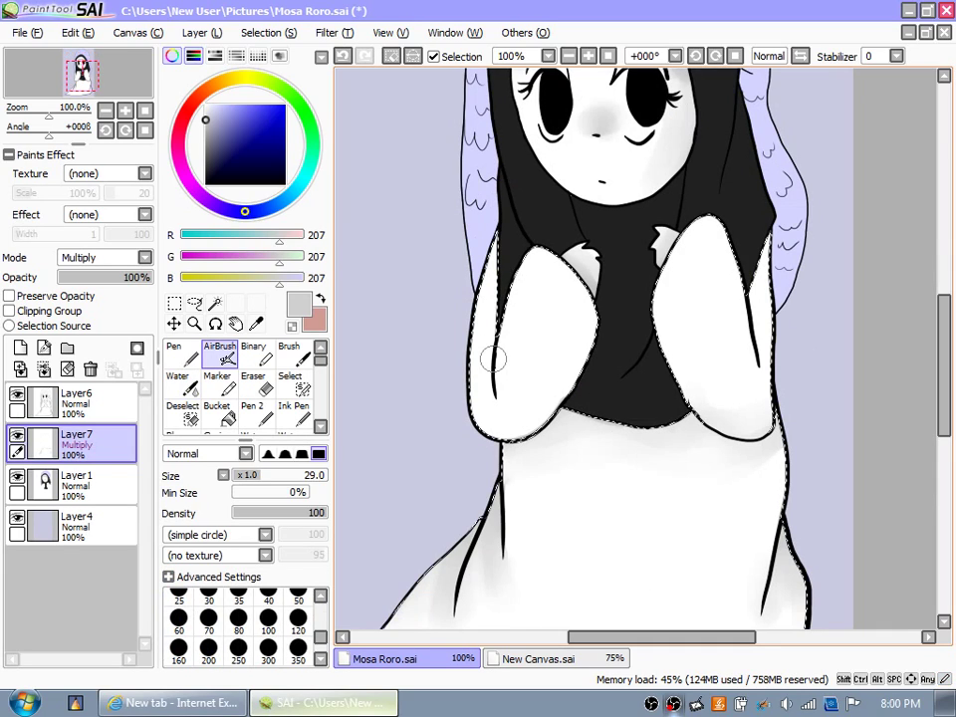
pyautogui.moveTo(492, 358); pyautogui.dragTo(488, 430)
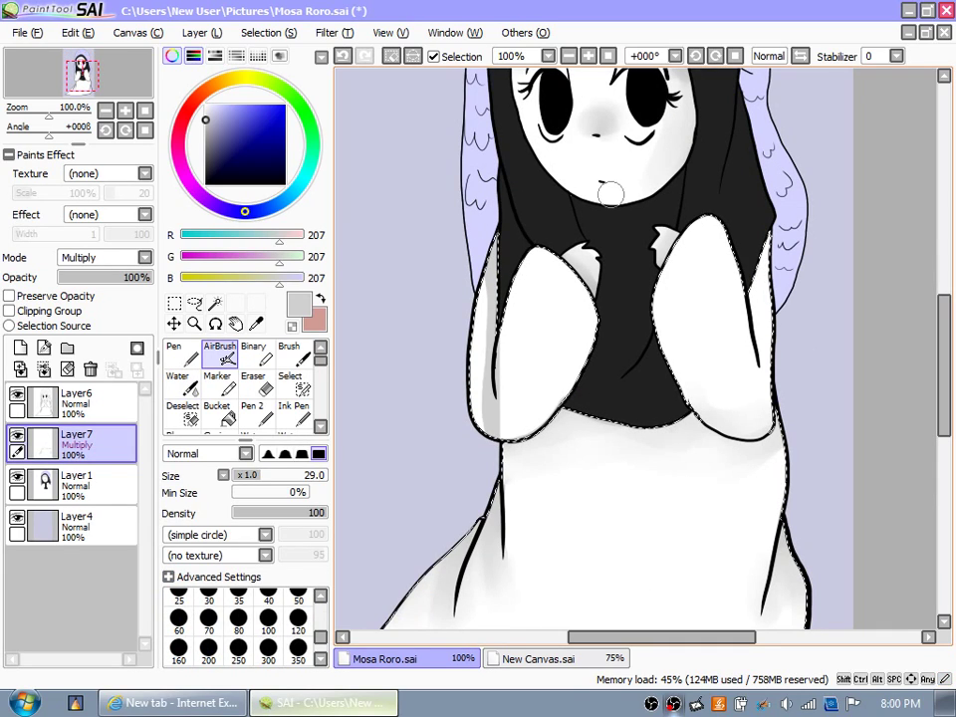
pyautogui.moveTo(765, 239); pyautogui.dragTo(761, 428)
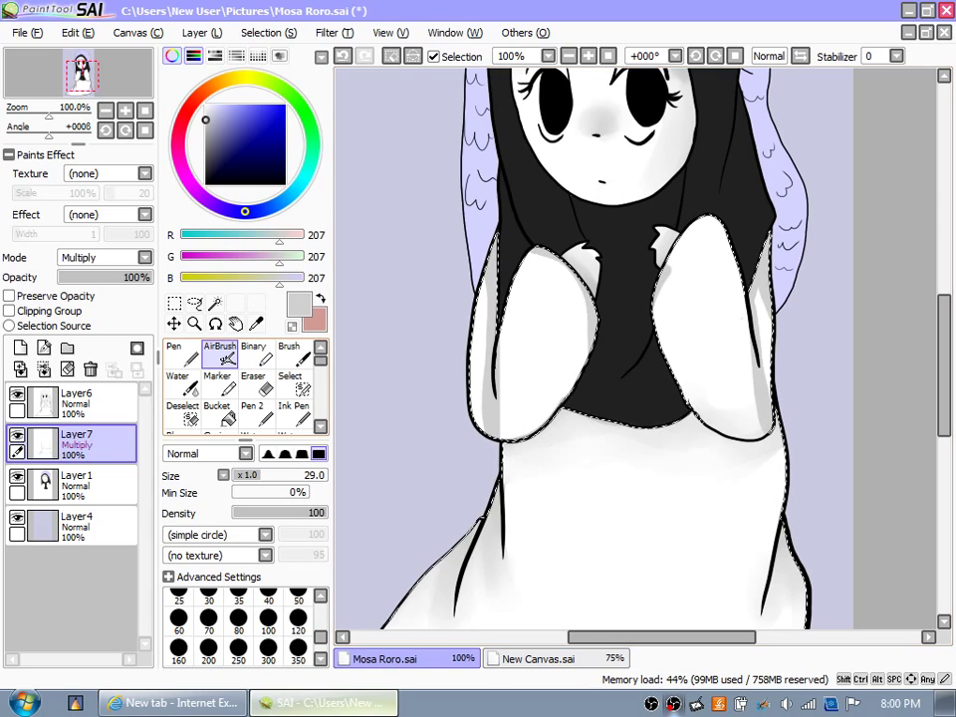